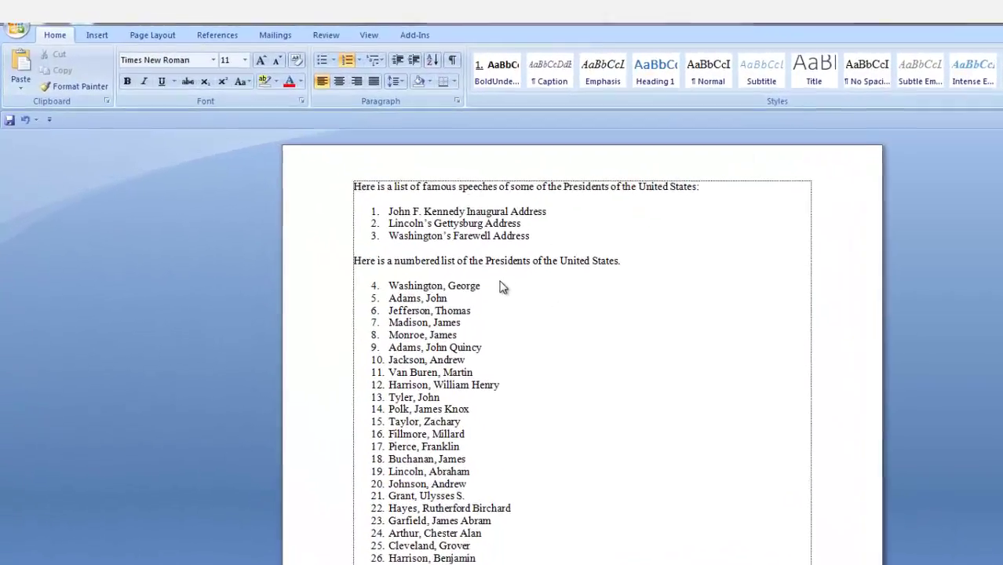
- Restart the presidents list at 1 instead of continuing from the three-item speeches list
{"action": "left_click", "coordinate": [331, 244]}
{"action": "left_click", "coordinate": [429, 328]}
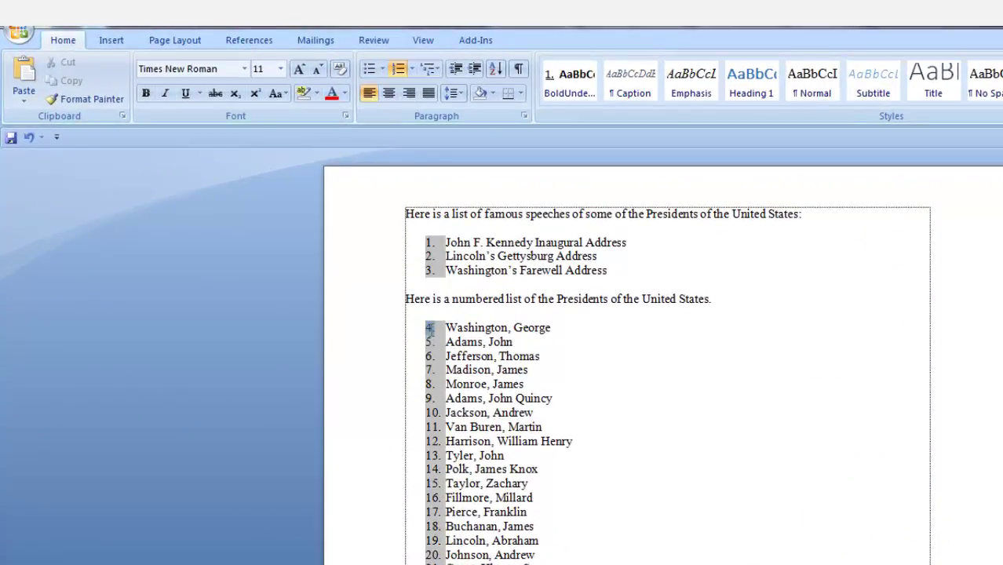
{"action": "right_click", "coordinate": [431, 328]}
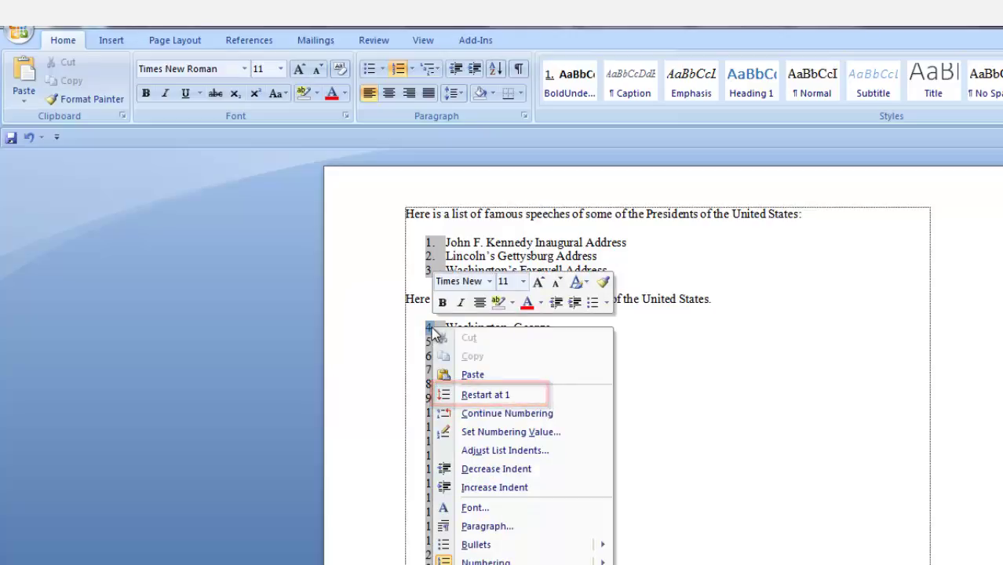
{"action": "left_click", "coordinate": [548, 401]}
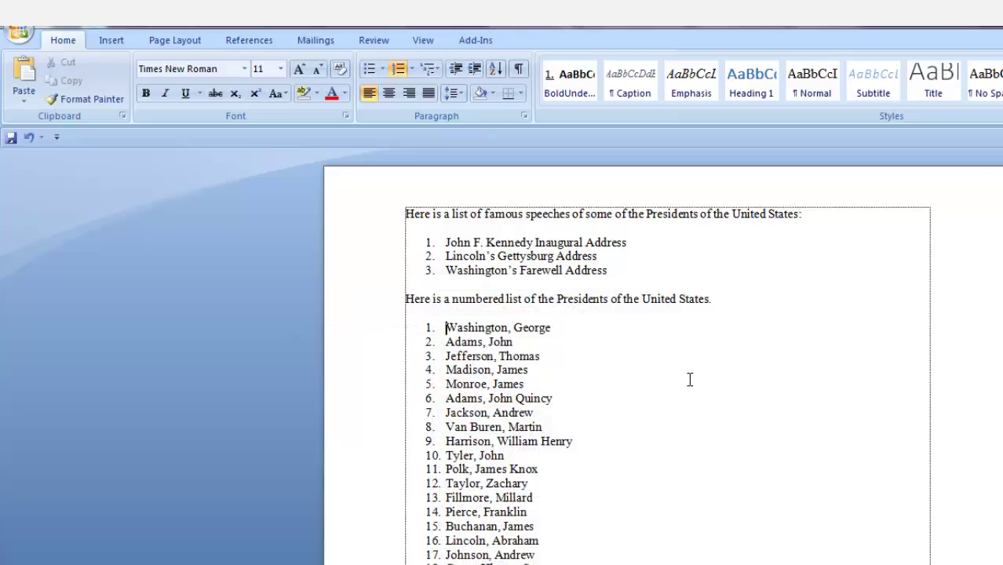
{"action": "scroll", "coordinate": [690, 380], "scroll_direction": "down", "scroll_amount": 2}
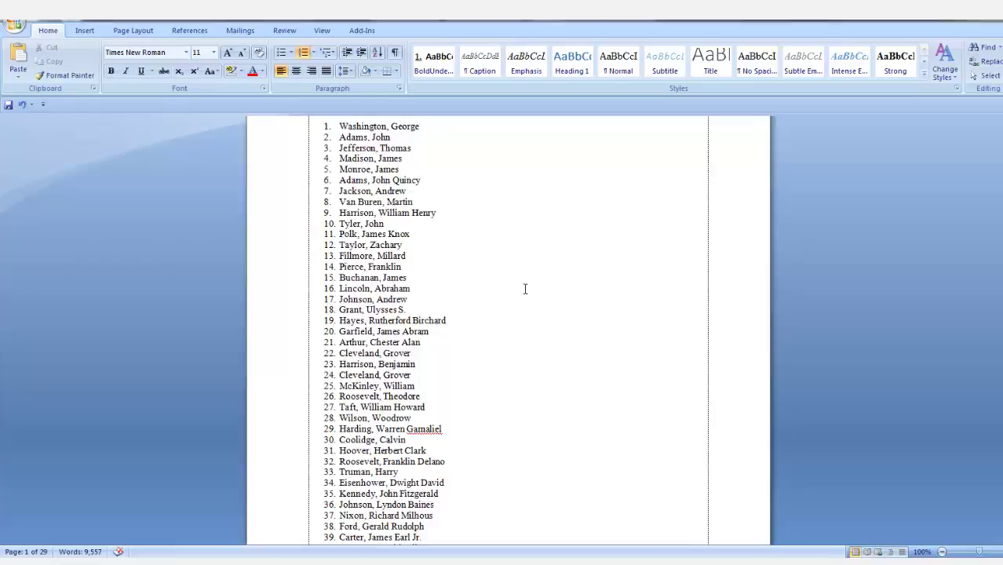
{"action": "scroll", "coordinate": [613, 338], "scroll_direction": "down", "scroll_amount": 7}
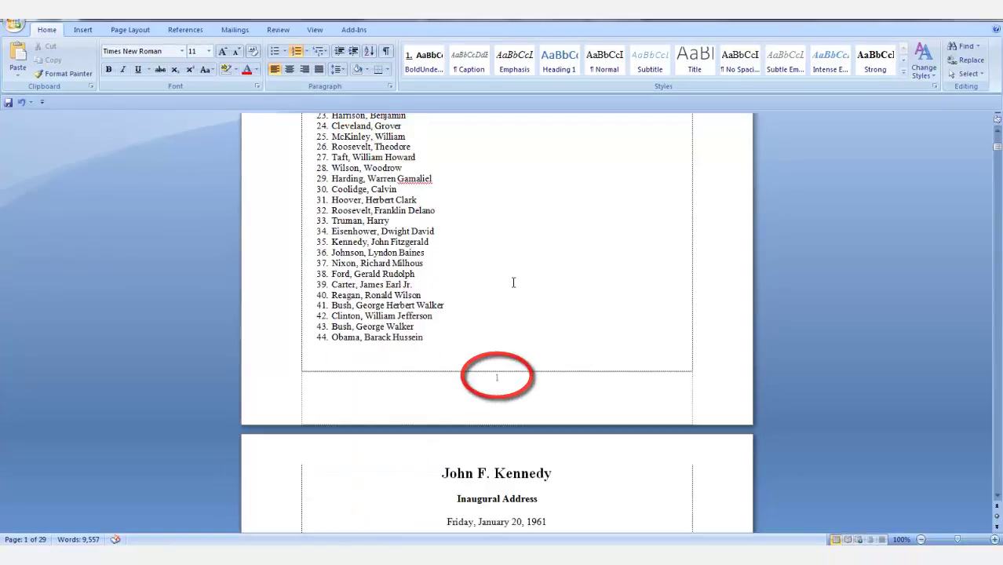
{"action": "scroll", "coordinate": [514, 282], "scroll_direction": "down", "scroll_amount": 7}
{"action": "scroll", "coordinate": [514, 283], "scroll_direction": "down", "scroll_amount": 5}
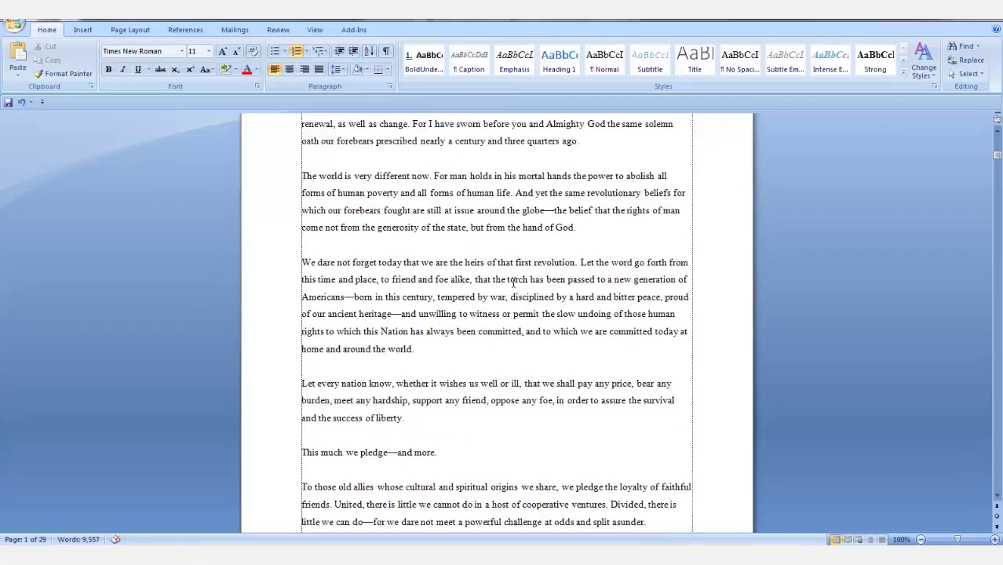
{"action": "scroll", "coordinate": [514, 283], "scroll_direction": "down", "scroll_amount": 2}
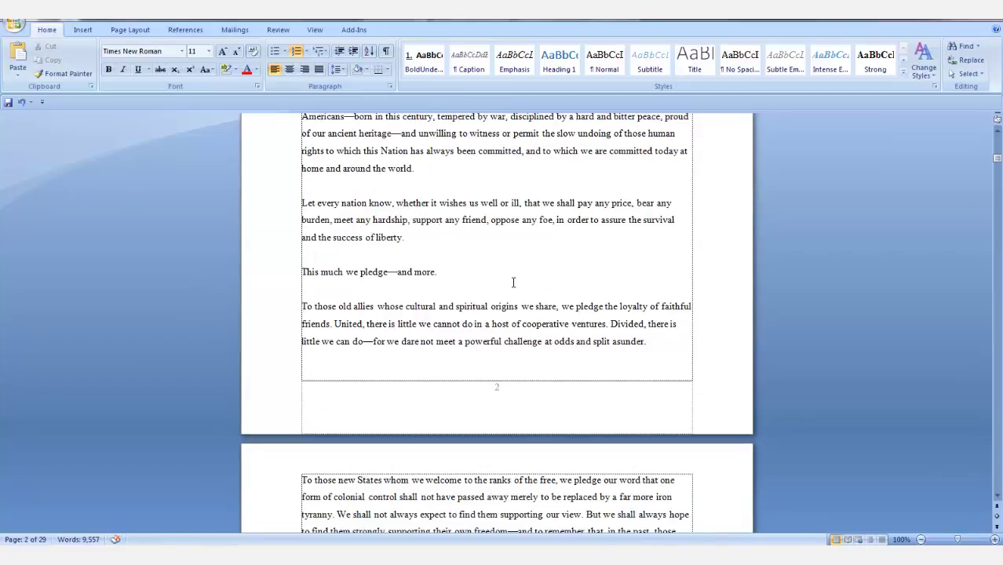
{"action": "scroll", "coordinate": [514, 283], "scroll_direction": "up", "scroll_amount": 15}
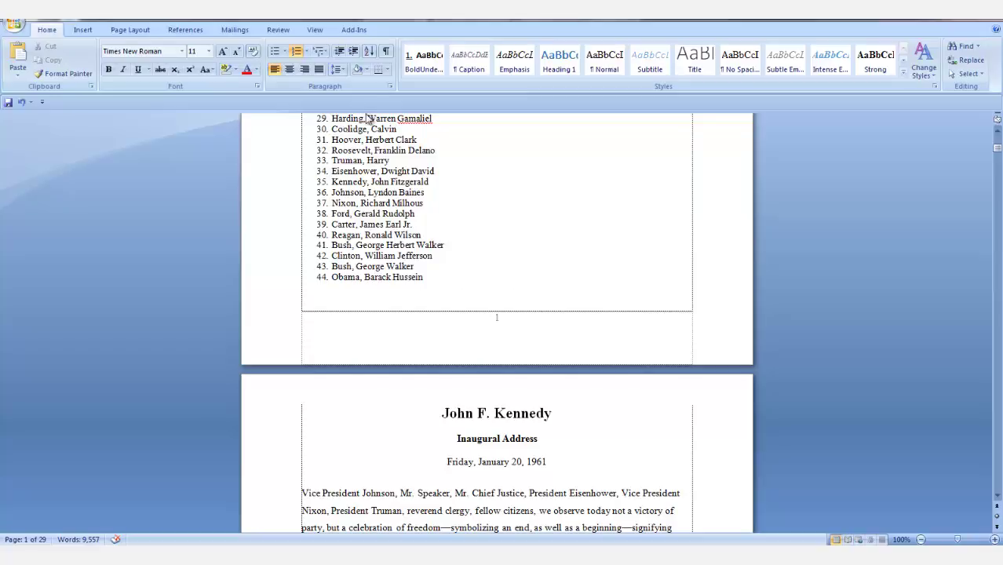
- Show formatting marks and put the cursor on the empty paragraph after item 44
{"action": "left_click", "coordinate": [388, 54]}
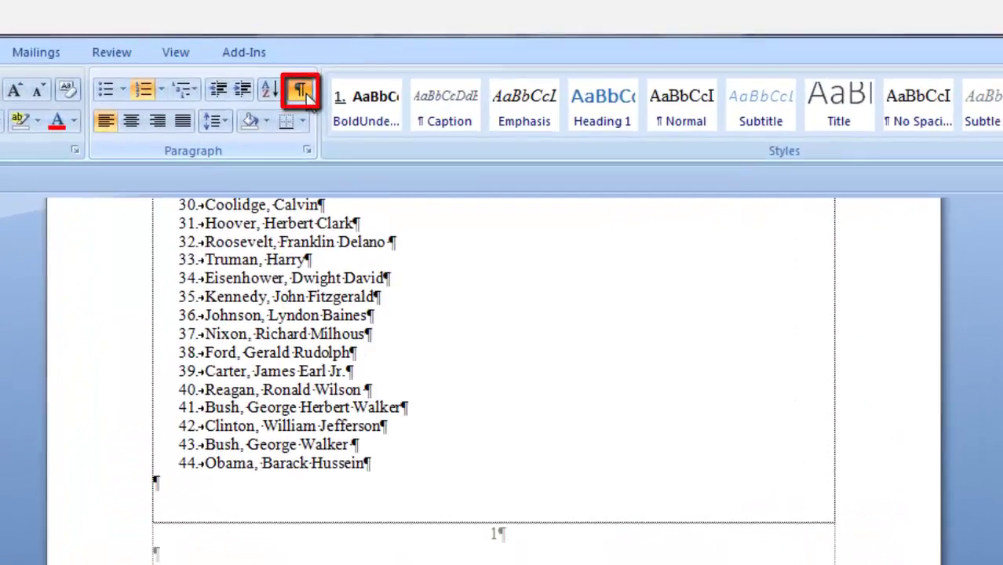
{"action": "left_click", "coordinate": [179, 484]}
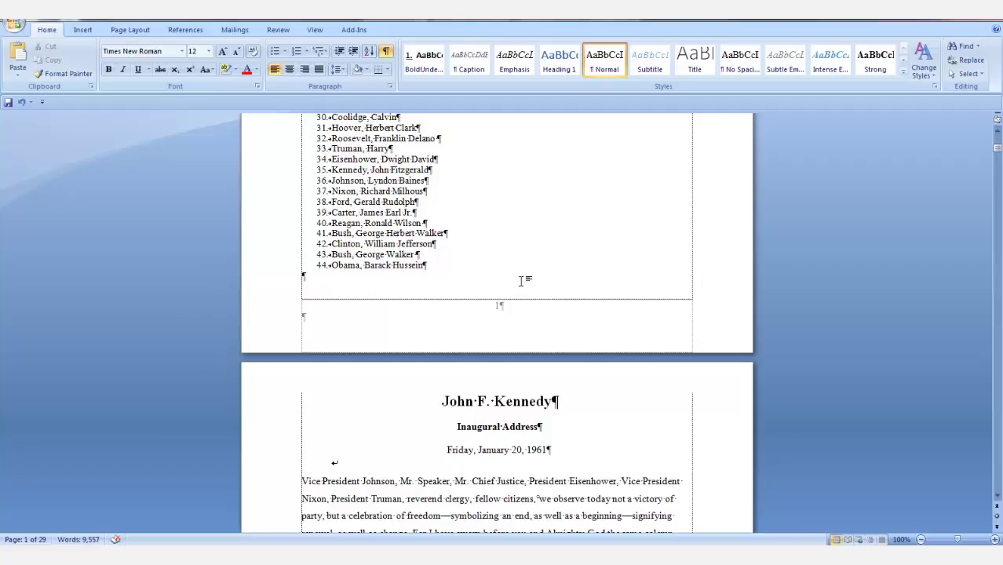
{"action": "left_click", "coordinate": [140, 31]}
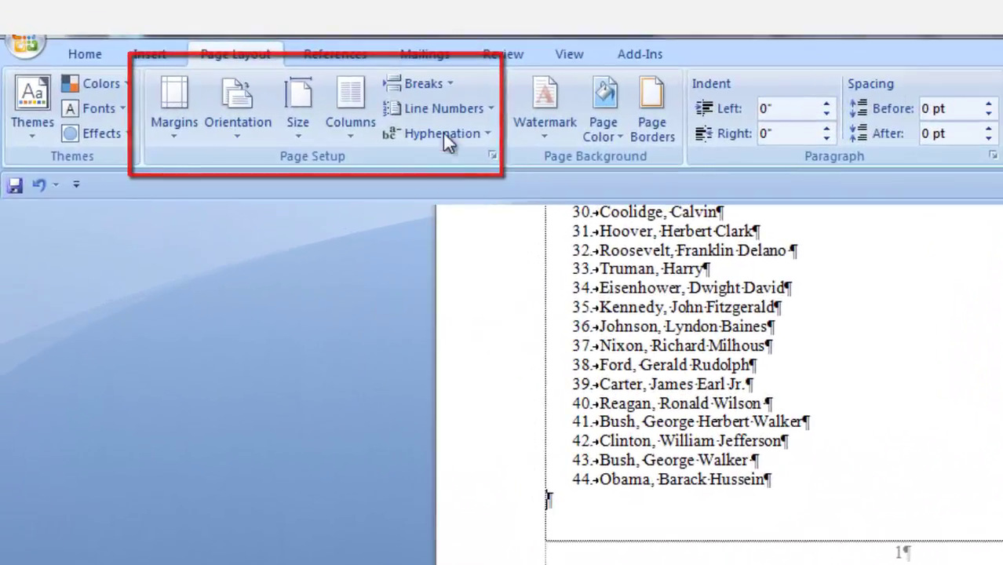
- Insert a Next Page section break after item 44 of the presidents list
{"action": "left_click", "coordinate": [450, 86]}
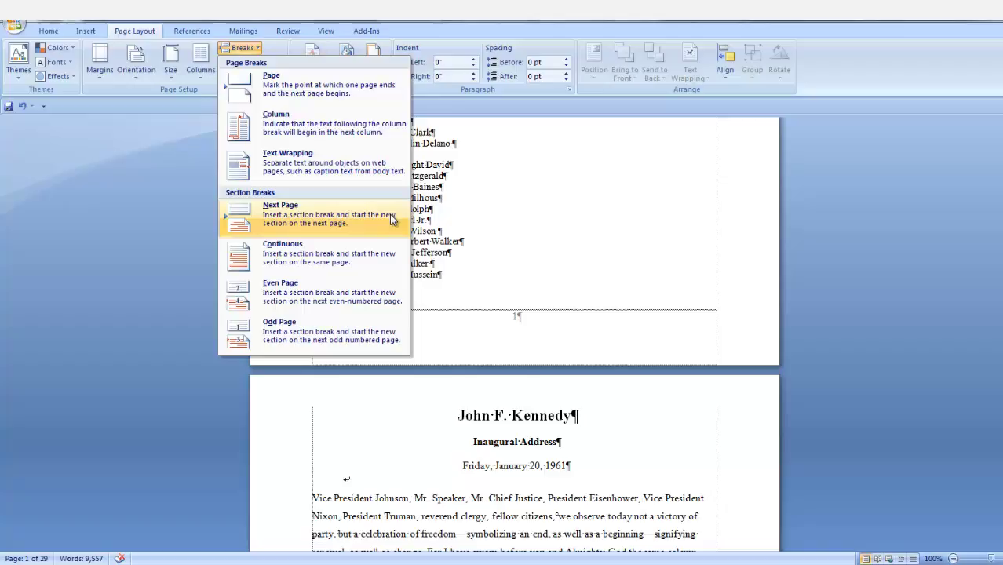
{"action": "left_click", "coordinate": [389, 215]}
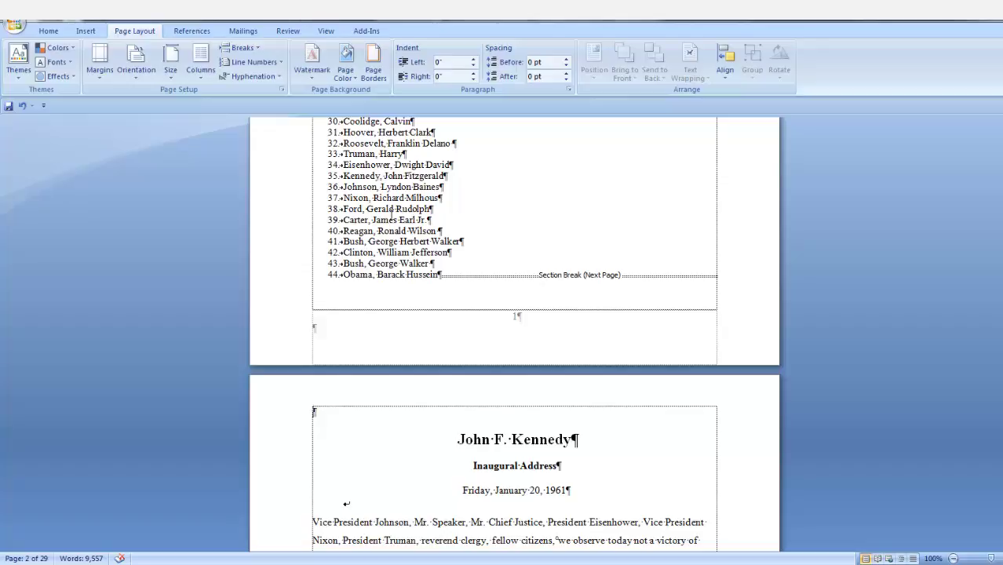
{"action": "left_click", "coordinate": [86, 33]}
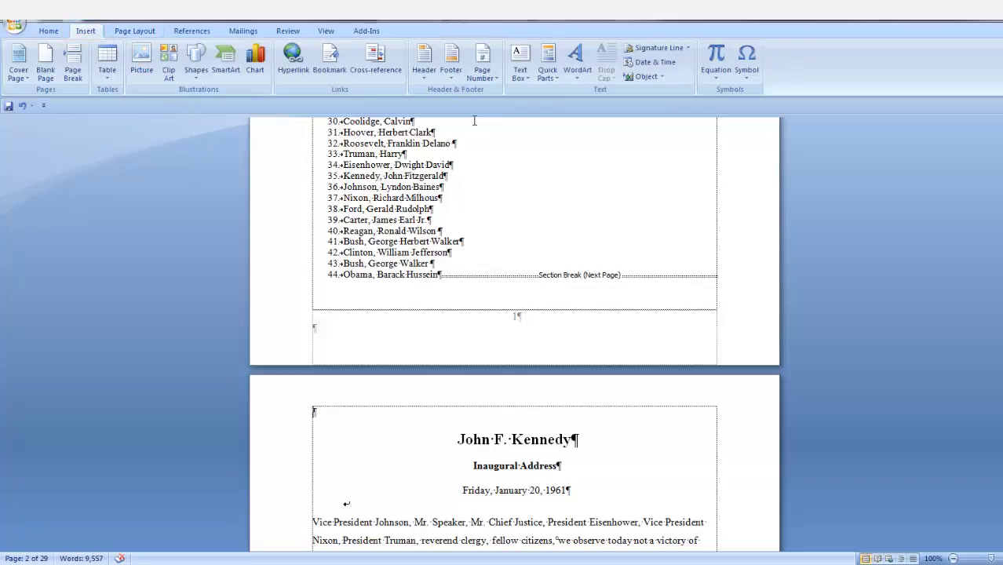
- Start editing the Section 2 footer on the Kennedy address page
{"action": "left_click", "coordinate": [453, 78]}
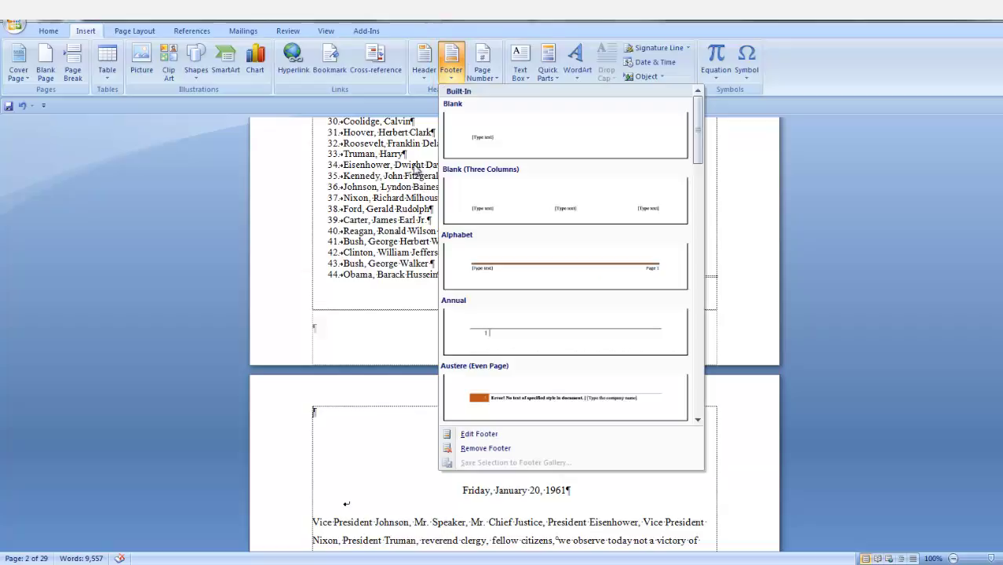
{"action": "left_click", "coordinate": [496, 438]}
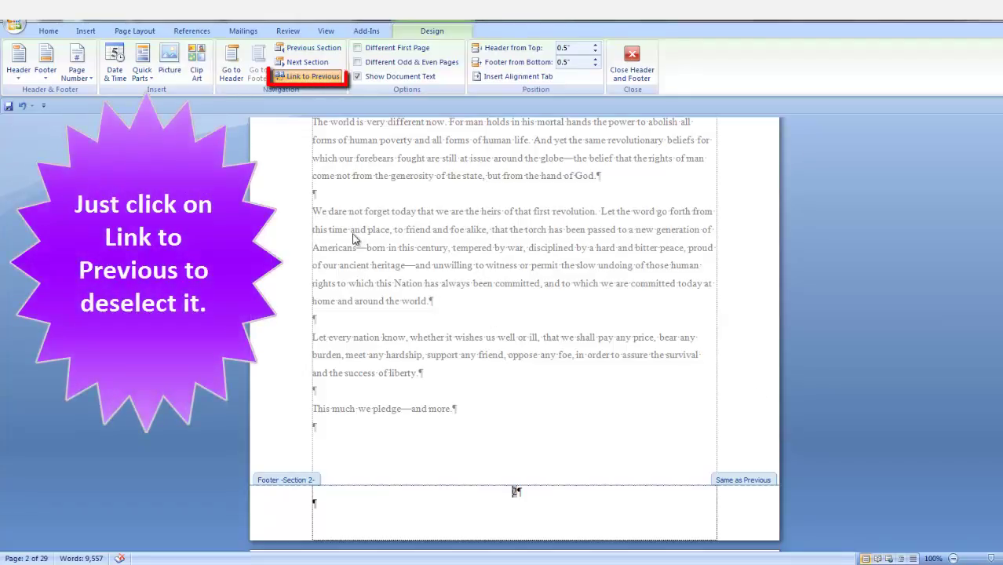
- Turn off Link to Previous for the Section 2 footer, then go to the Section 1 footer
{"action": "left_click", "coordinate": [310, 81]}
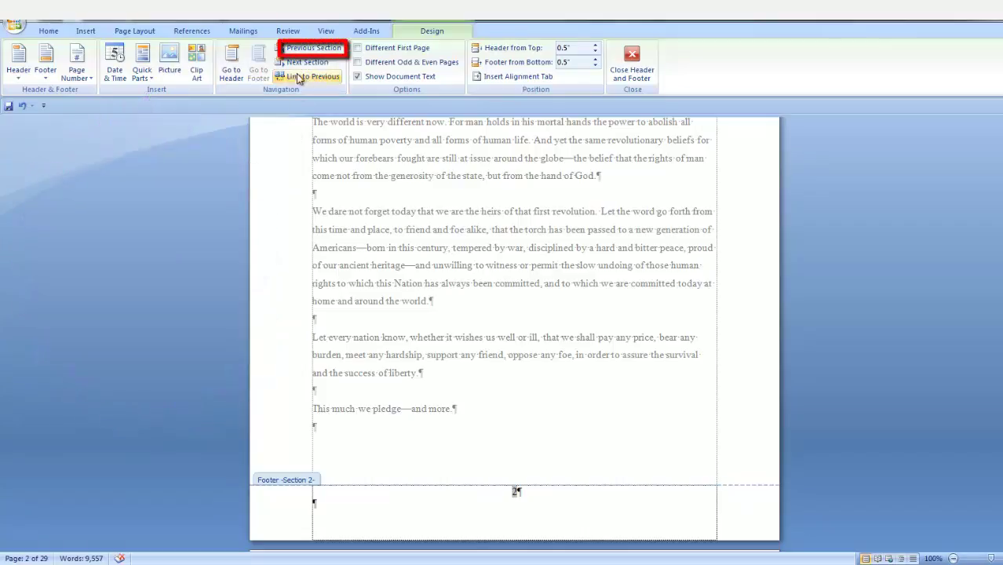
{"action": "left_click", "coordinate": [308, 50]}
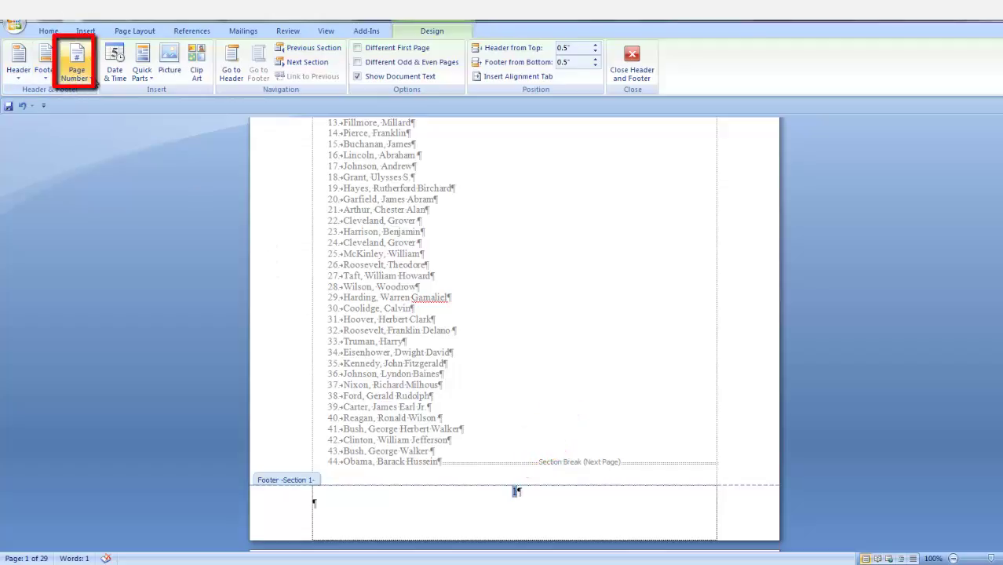
- Format Section 1's page numbers as lowercase Roman numerals (i, ii, iii)
{"action": "left_click", "coordinate": [87, 79]}
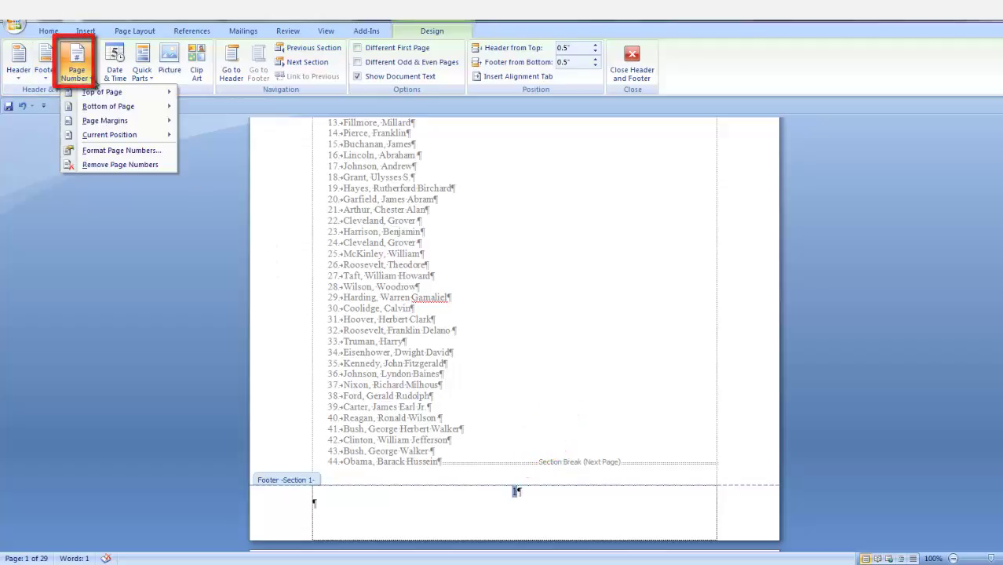
{"action": "left_click", "coordinate": [115, 151]}
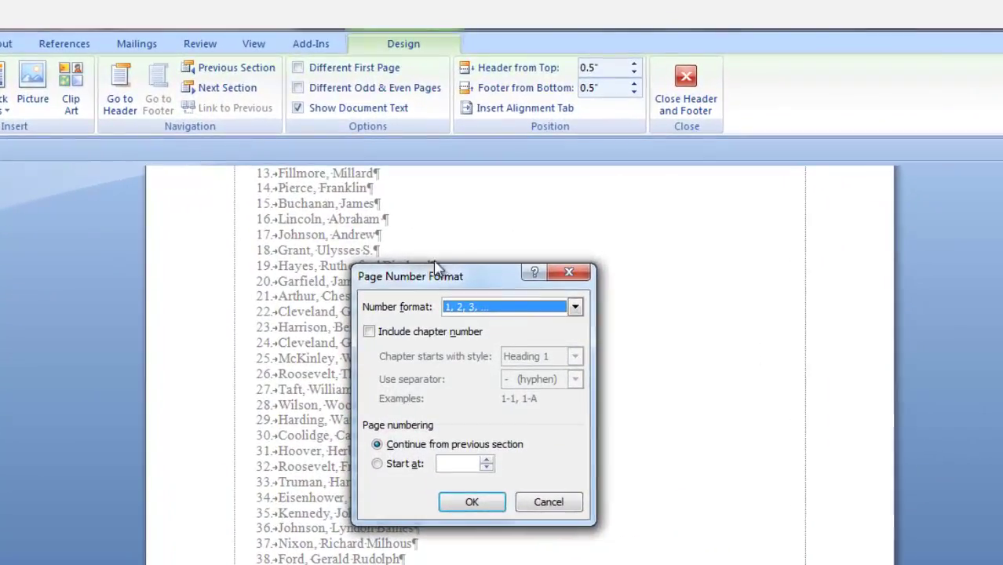
{"action": "left_click", "coordinate": [575, 310]}
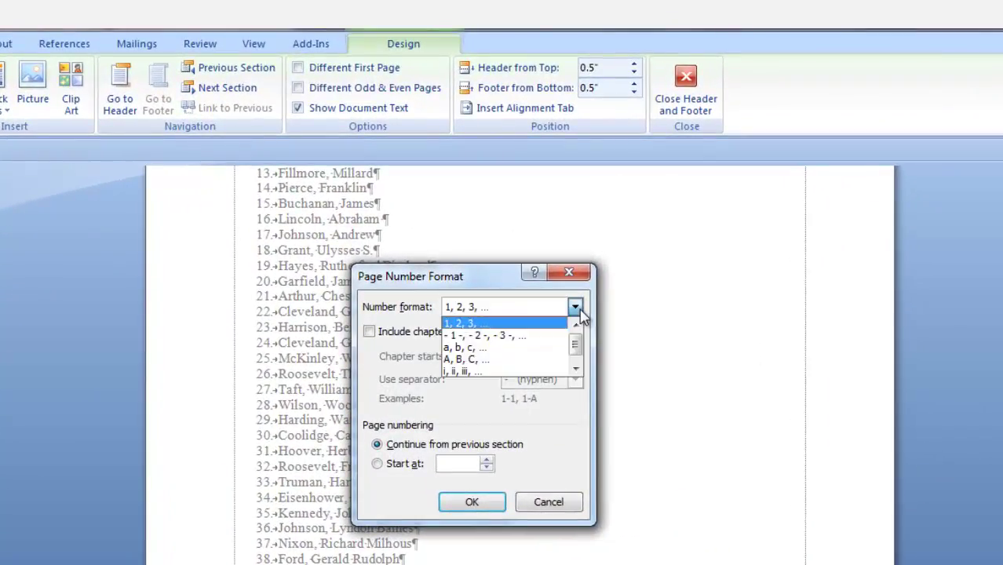
{"action": "left_click", "coordinate": [511, 370]}
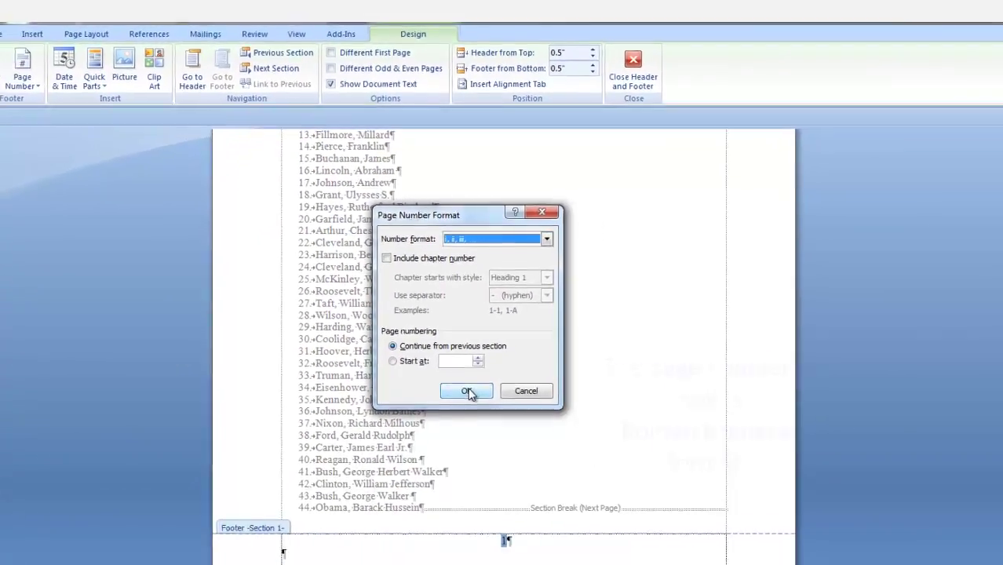
{"action": "left_click", "coordinate": [472, 502]}
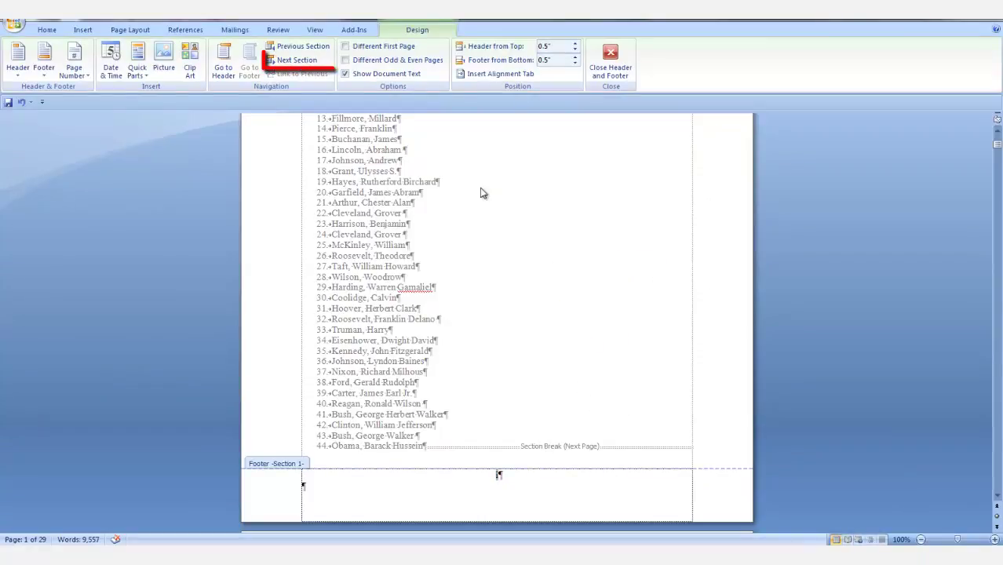
- Make the Section 2 footer page numbers start at 1
{"action": "left_click", "coordinate": [308, 62]}
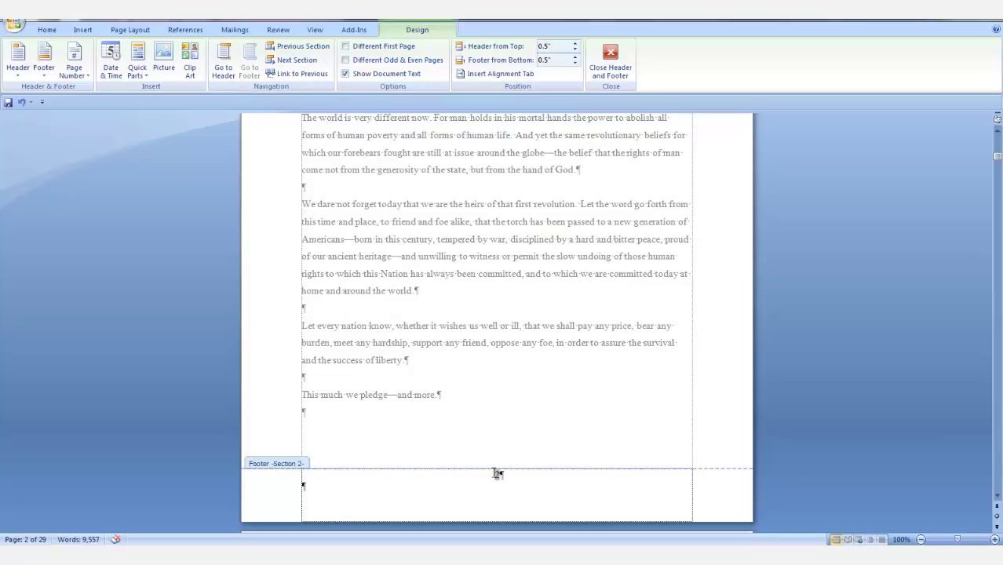
{"action": "double_click", "coordinate": [498, 475]}
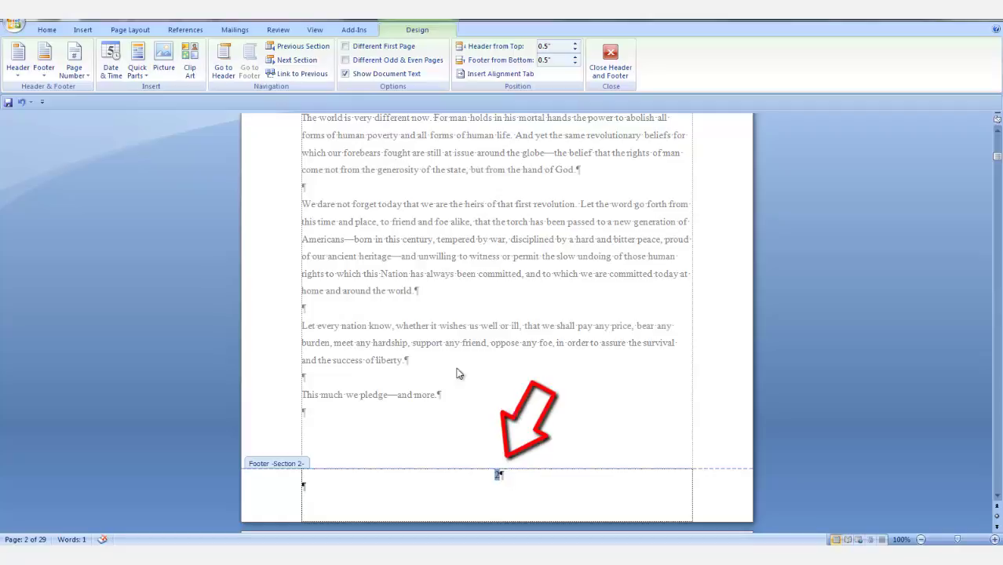
{"action": "left_click", "coordinate": [85, 75]}
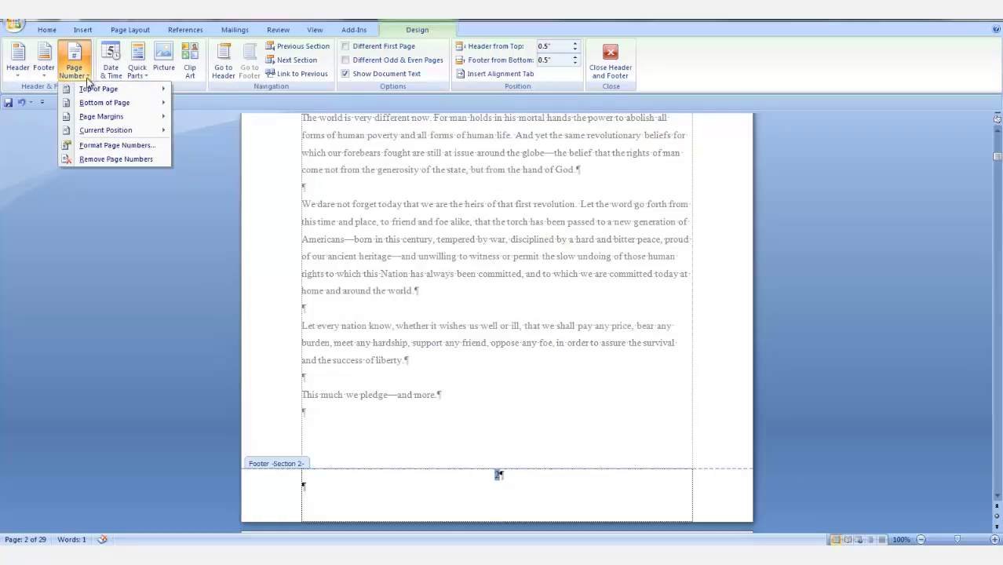
{"action": "left_click", "coordinate": [110, 145]}
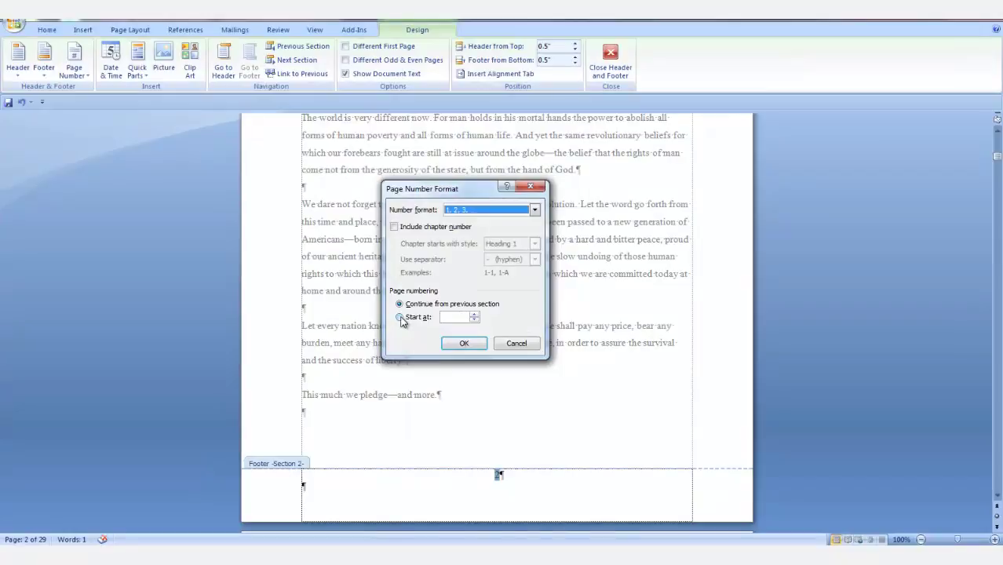
{"action": "left_click", "coordinate": [400, 317]}
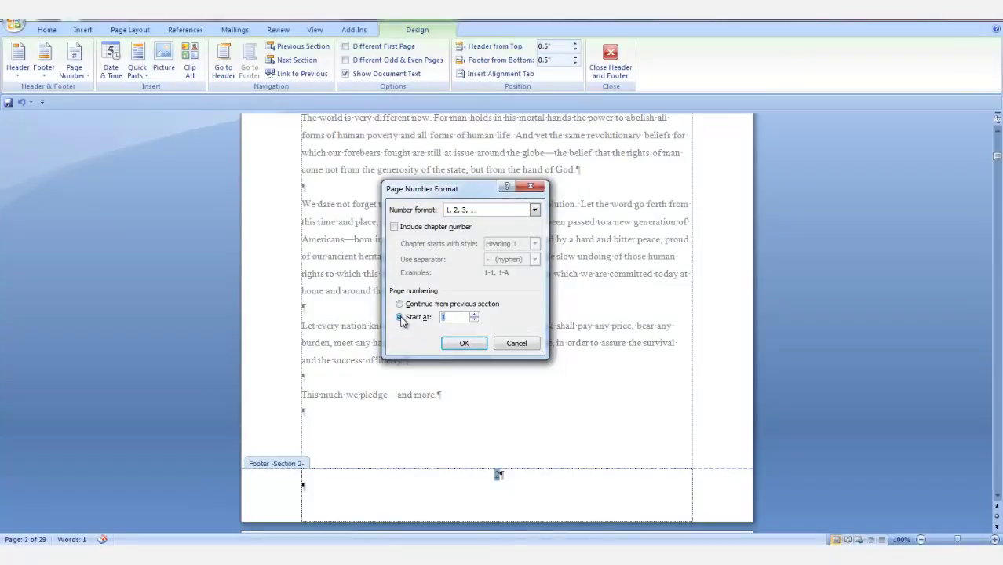
{"action": "left_click", "coordinate": [472, 347]}
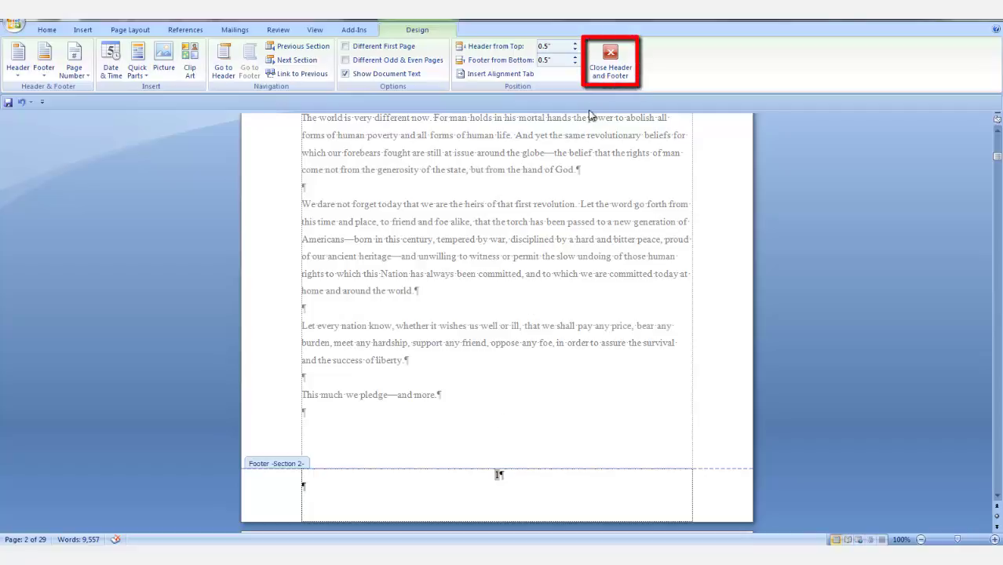
- Close footer editing and scroll up to check the page numbers: i, then restarting at 1
{"action": "left_click", "coordinate": [612, 61]}
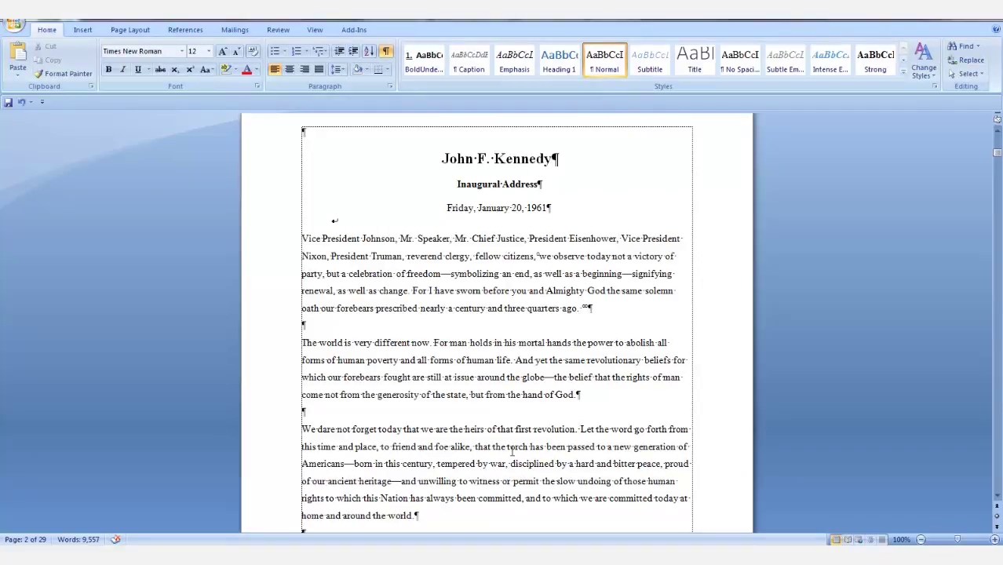
{"action": "scroll", "coordinate": [512, 452], "scroll_direction": "up", "scroll_amount": 4}
{"action": "scroll", "coordinate": [330, 193], "scroll_direction": "up", "scroll_amount": 10}
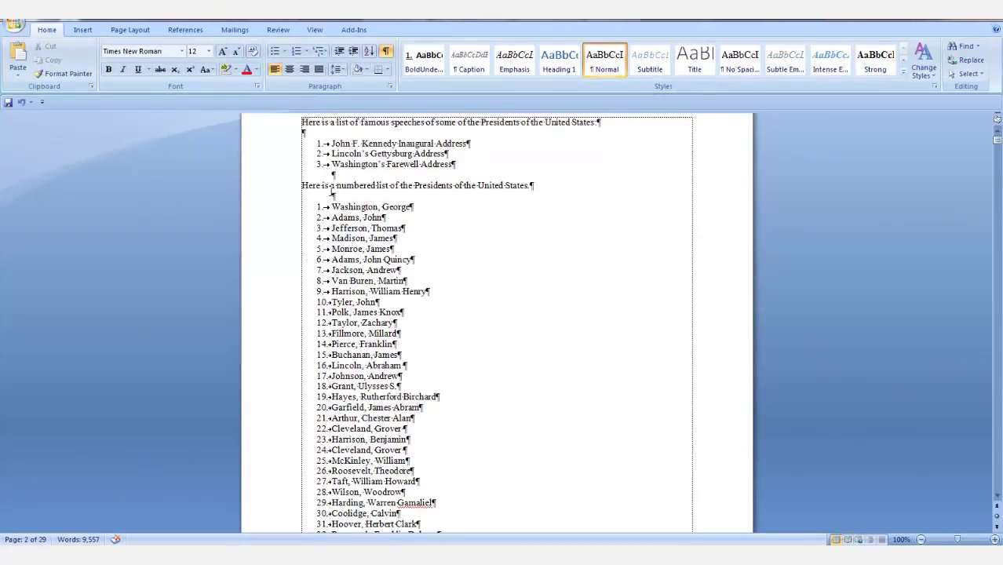